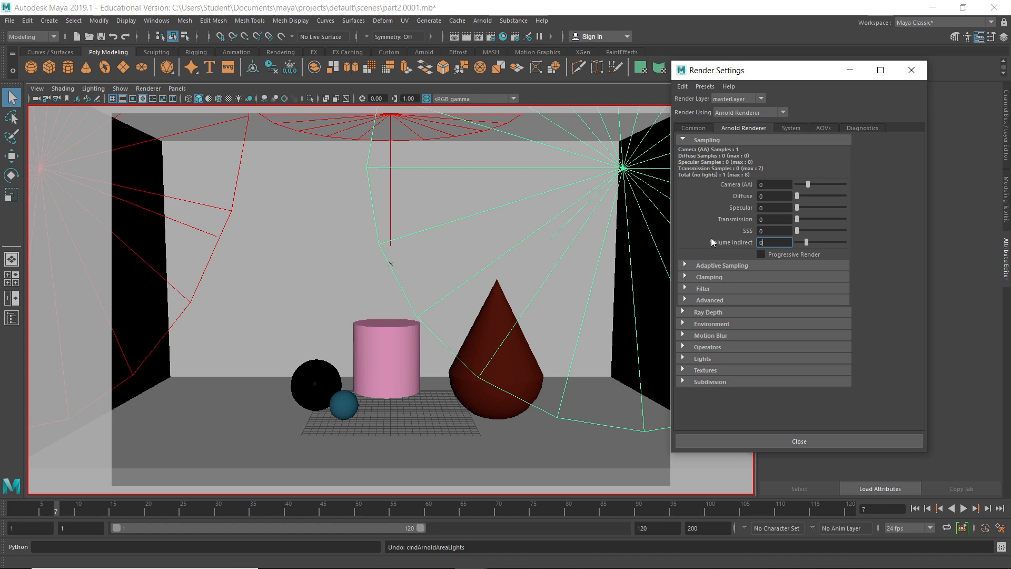
Render the perspective view in the Arnold RenderView
{"action": "left_click", "coordinate": [481, 20]}
{"action": "left_click", "coordinate": [491, 42]}
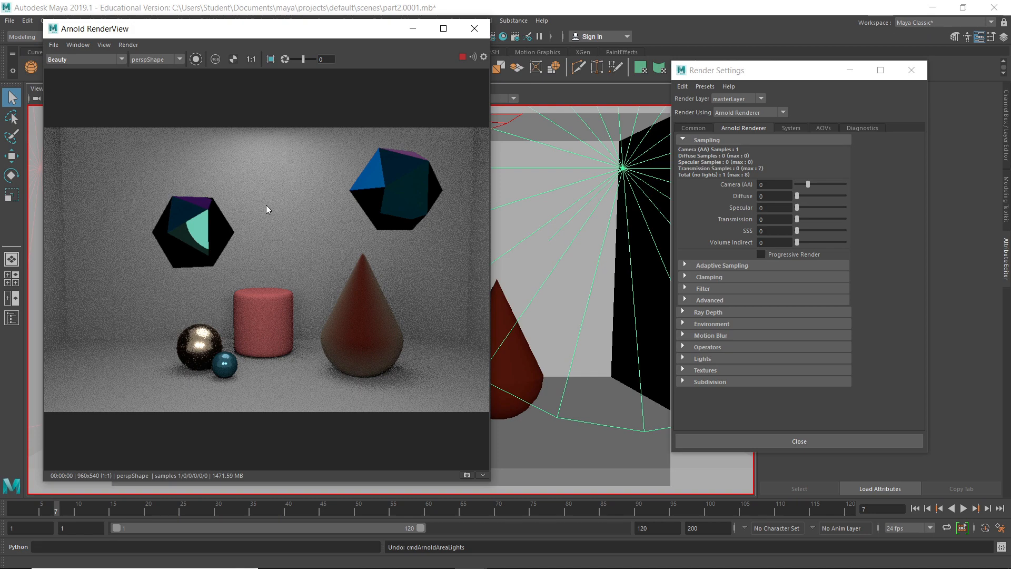
Set the samples of aiSkyDomeLightShape1 to 2 in the Light Editor
{"action": "left_click", "coordinate": [528, 36]}
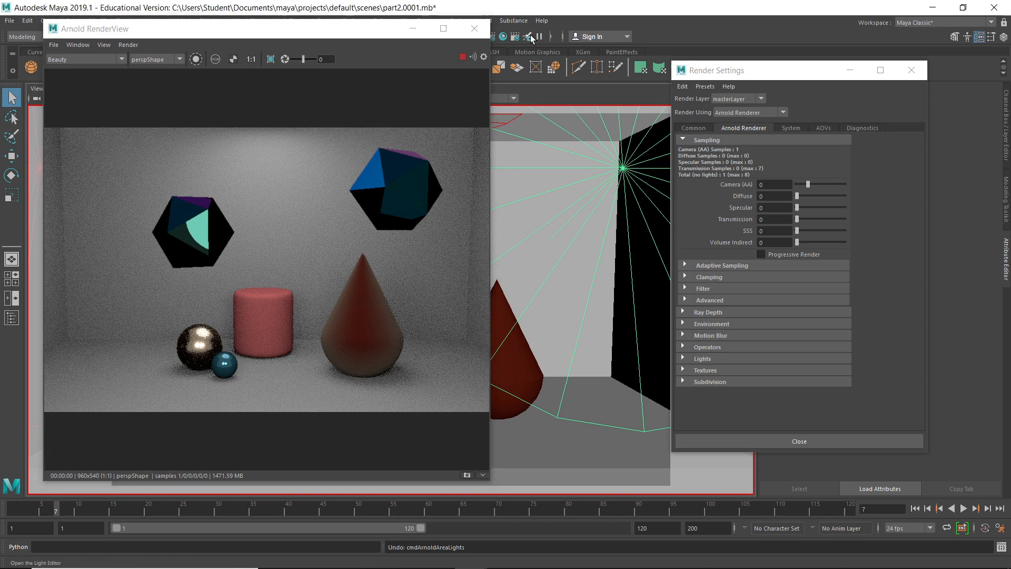
{"action": "left_click", "coordinate": [585, 380]}
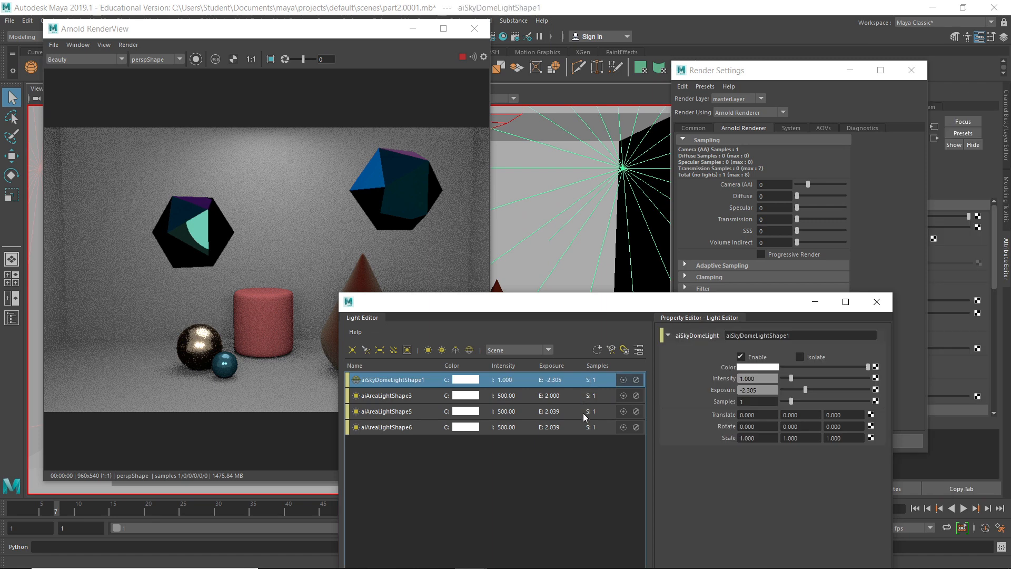
{"action": "left_click", "coordinate": [588, 426], "text": "shift"}
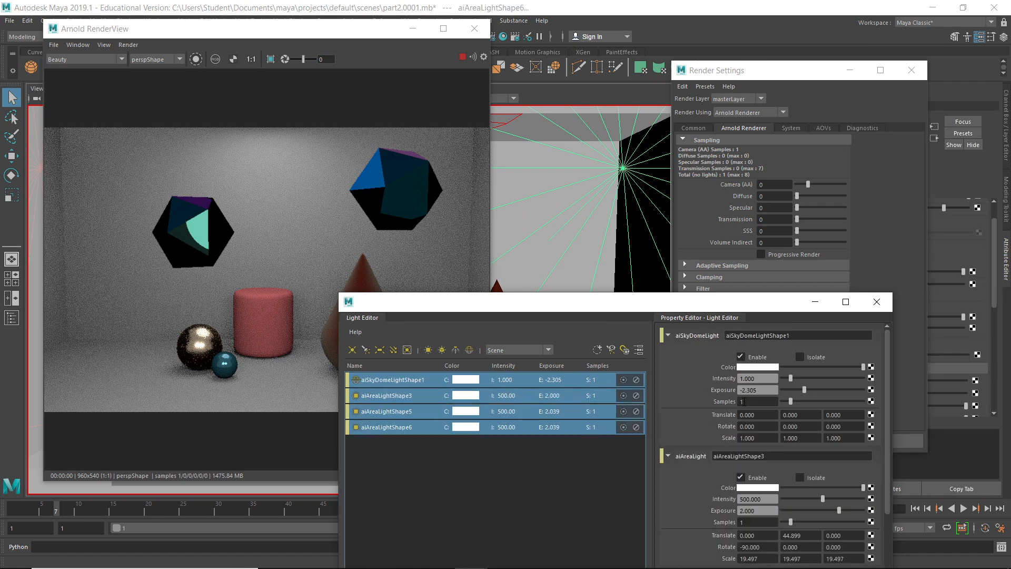
{"action": "left_click", "coordinate": [758, 402]}
{"action": "type", "text": "2"}
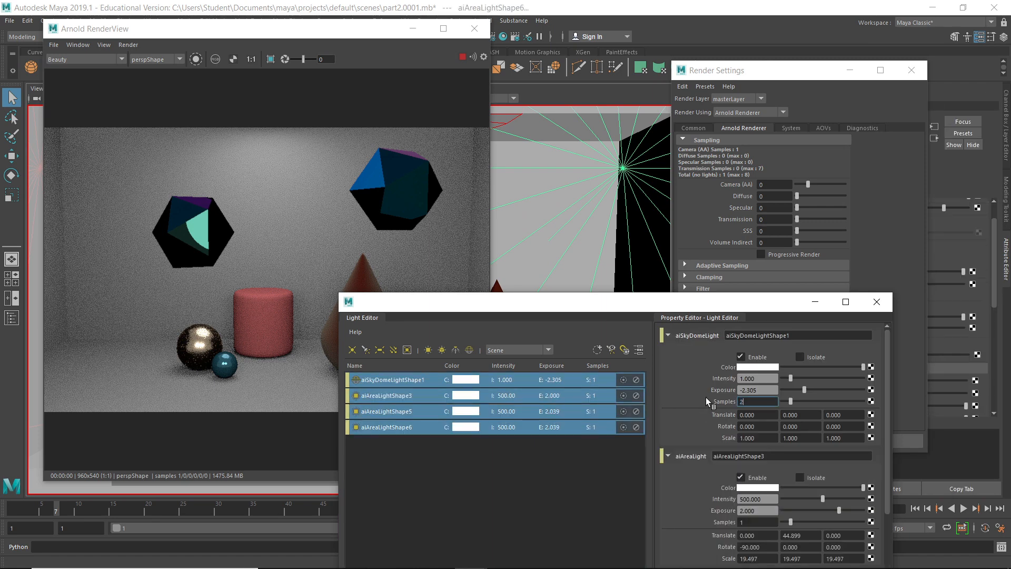
{"action": "left_click", "coordinate": [636, 450]}
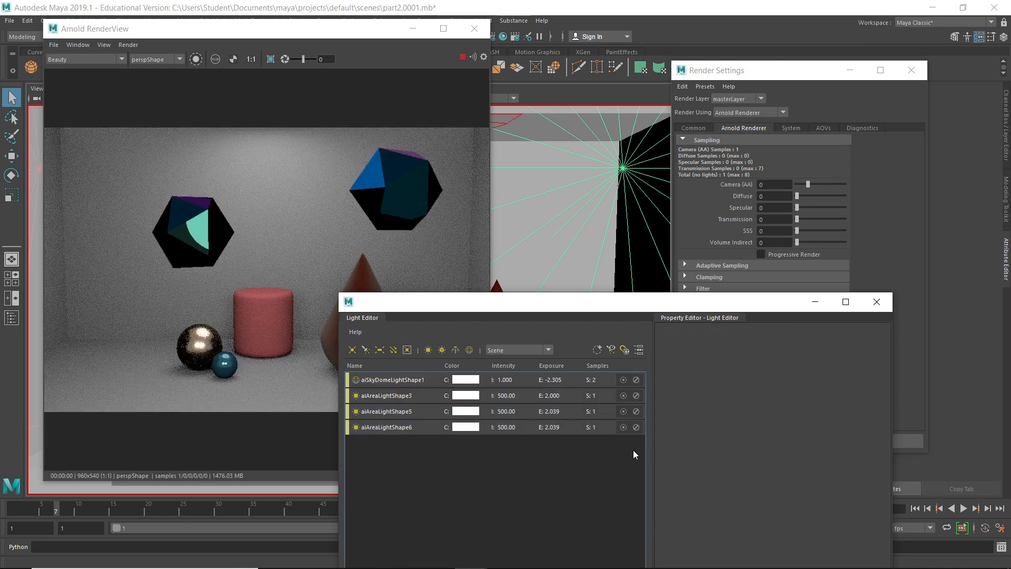
Set the samples of area lights aiAreaLightShape3, aiAreaLightShape5 and aiAreaLightShape6 to 2 each, and close the Light Editor
{"action": "left_click", "coordinate": [599, 399]}
{"action": "double_click", "coordinate": [746, 401]}
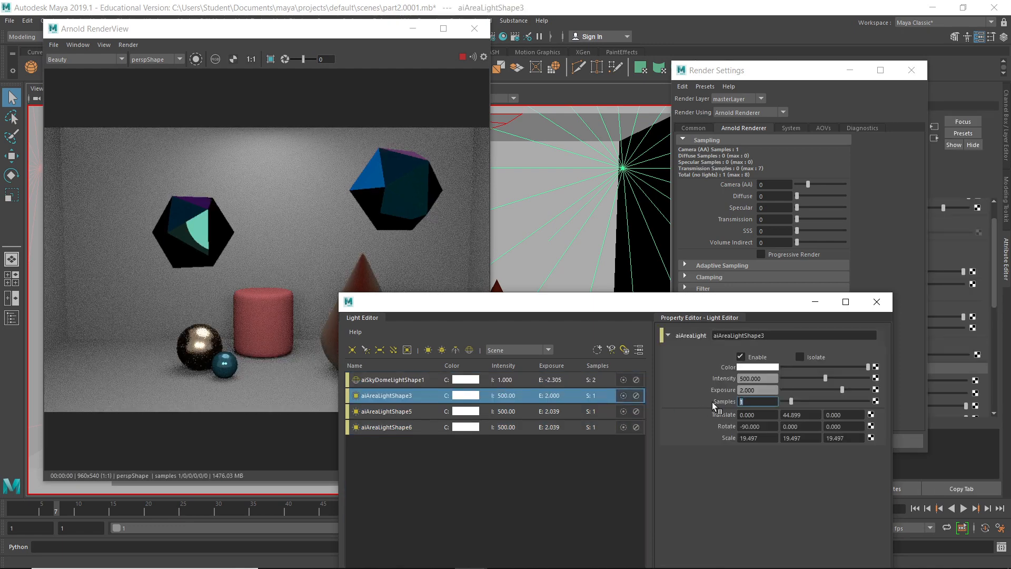
{"action": "type", "text": "2"}
{"action": "left_click", "coordinate": [596, 411]}
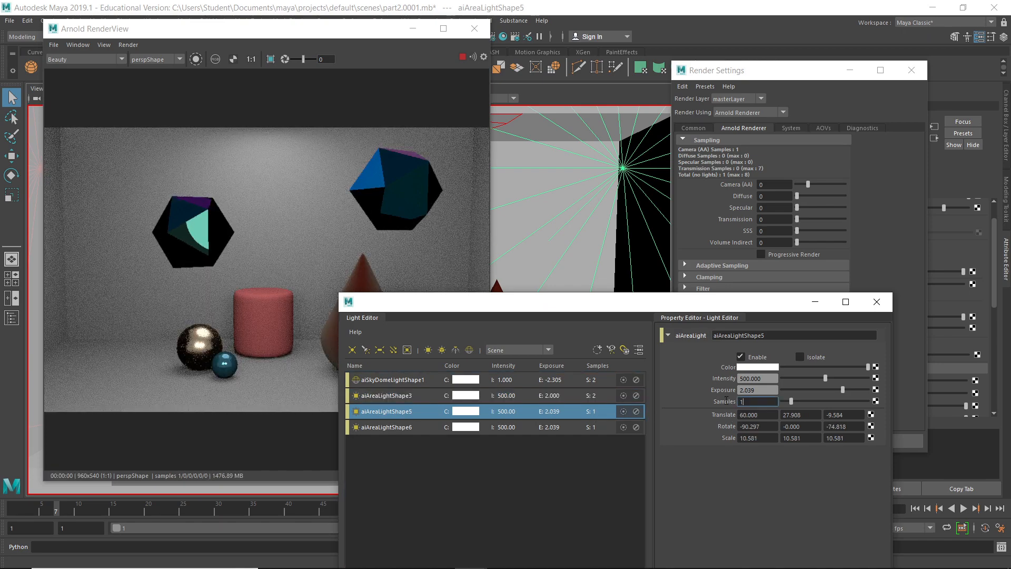
{"action": "double_click", "coordinate": [743, 402]}
{"action": "type", "text": "2"}
{"action": "left_click", "coordinate": [589, 429]}
{"action": "double_click", "coordinate": [753, 401]}
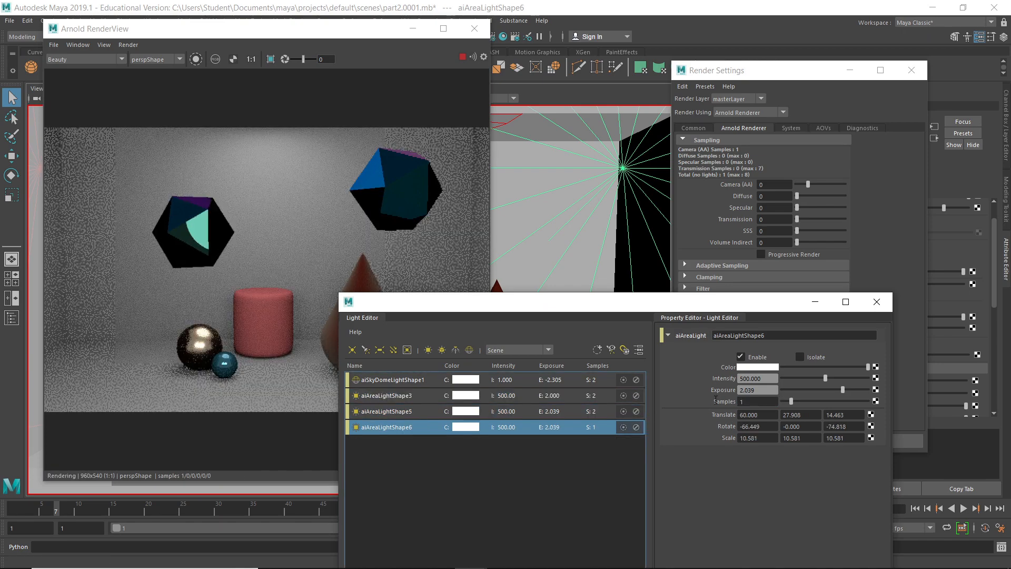
{"action": "type", "text": "2"}
{"action": "left_click", "coordinate": [610, 450]}
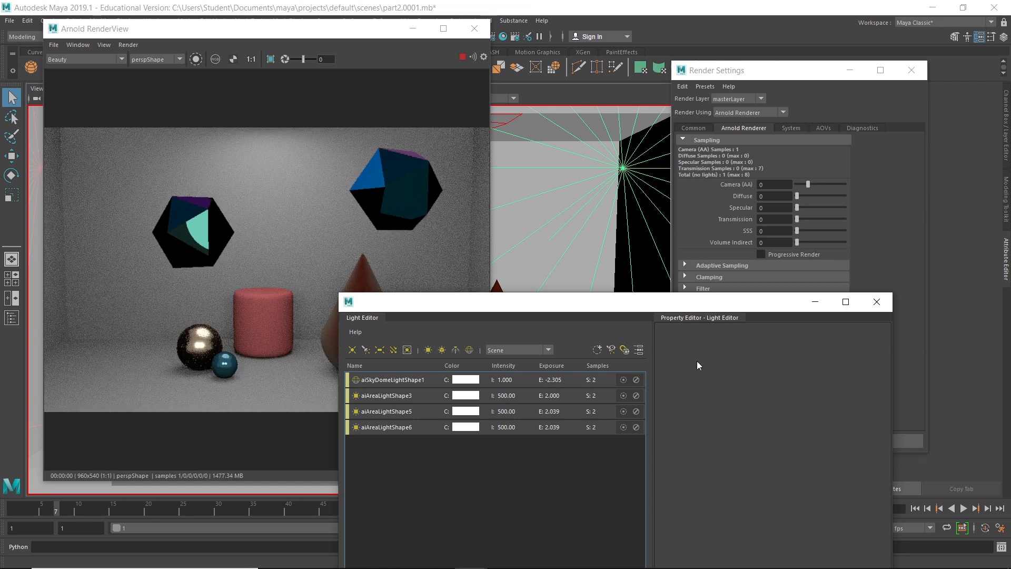
{"action": "left_click", "coordinate": [876, 303]}
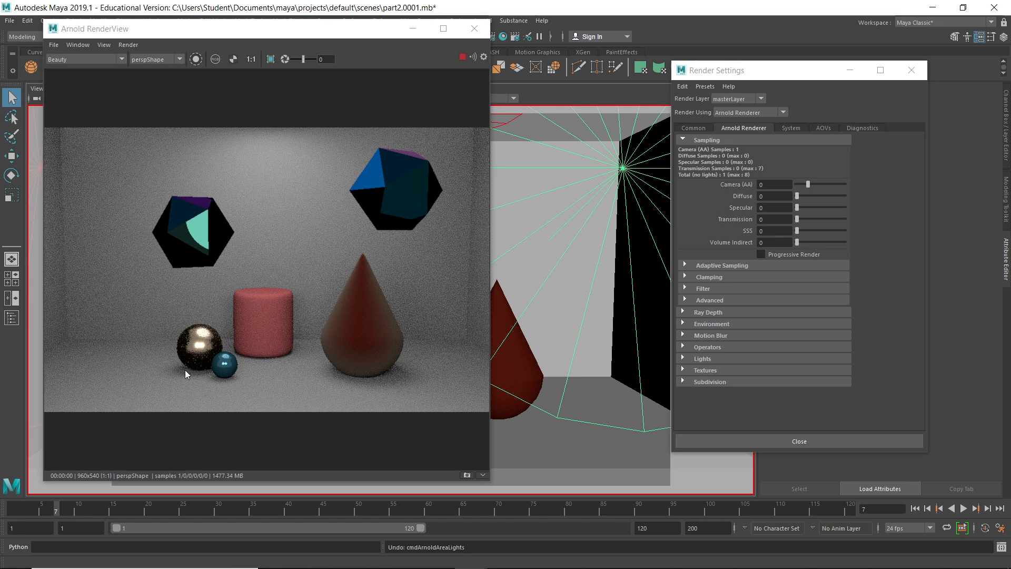
Check the shadow_matte and diffuse_direct passes of the render, and set the Camera (AA) samples to 3
{"action": "left_click", "coordinate": [83, 61]}
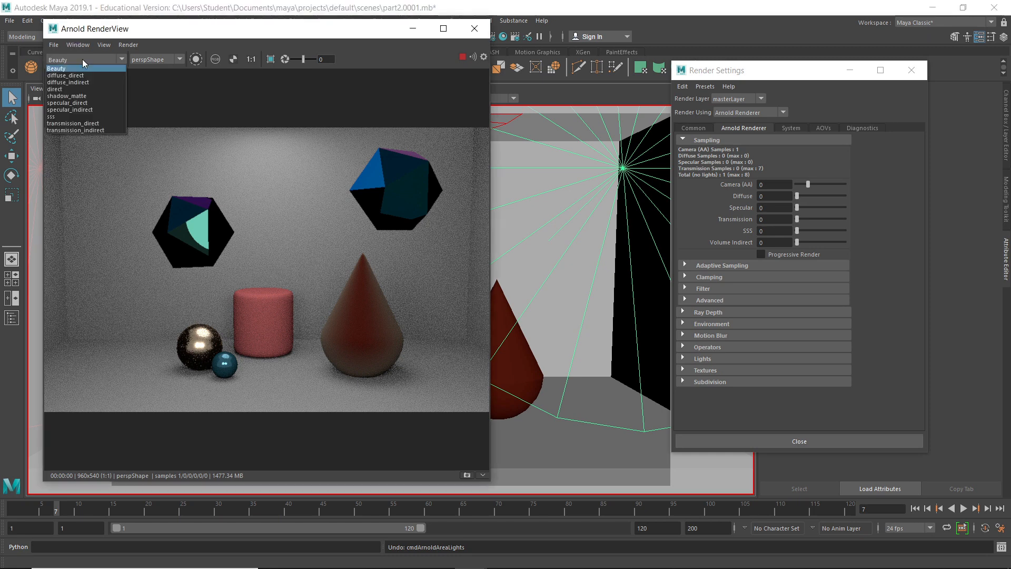
{"action": "left_click", "coordinate": [87, 96]}
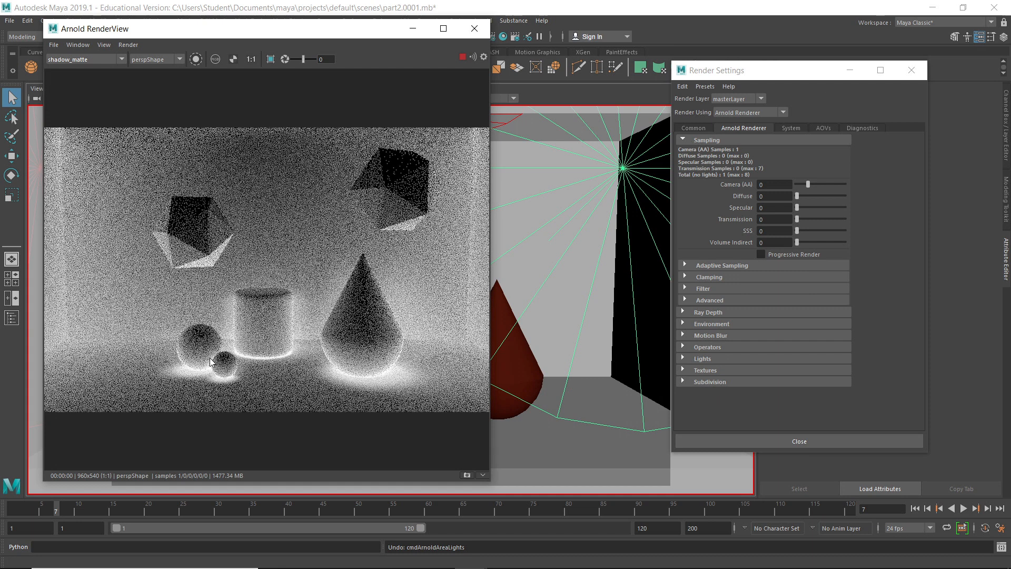
{"action": "left_click", "coordinate": [77, 59]}
{"action": "left_click", "coordinate": [65, 76]}
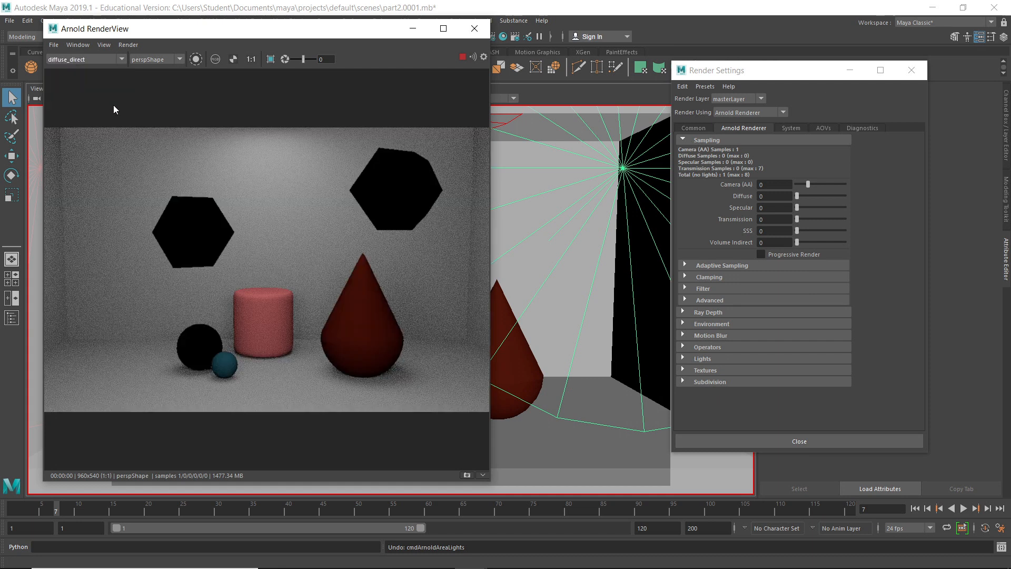
{"action": "left_click_drag", "start_coordinate": [806, 182], "coordinate": [817, 182]}
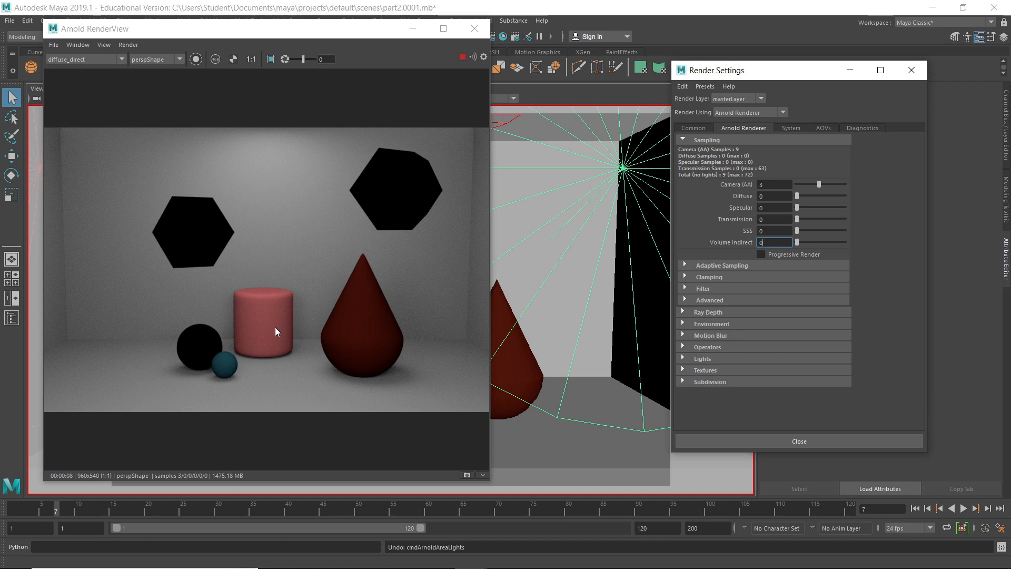
Display the diffuse_indirect pass of the render and set the Diffuse samples to 2
{"action": "left_click", "coordinate": [63, 60]}
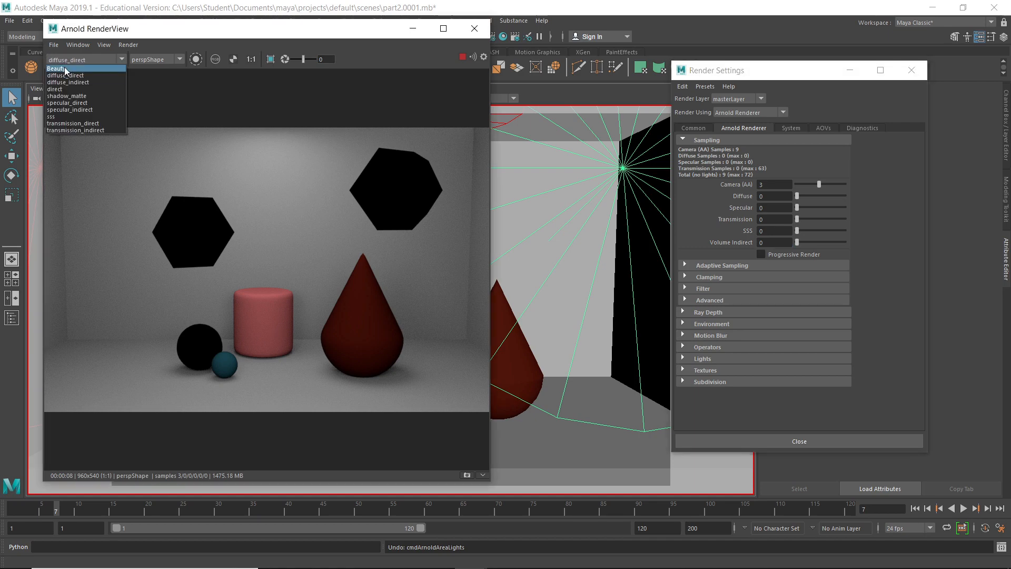
{"action": "left_click", "coordinate": [68, 82]}
{"action": "left_click", "coordinate": [802, 195]}
{"action": "left_click", "coordinate": [807, 194]}
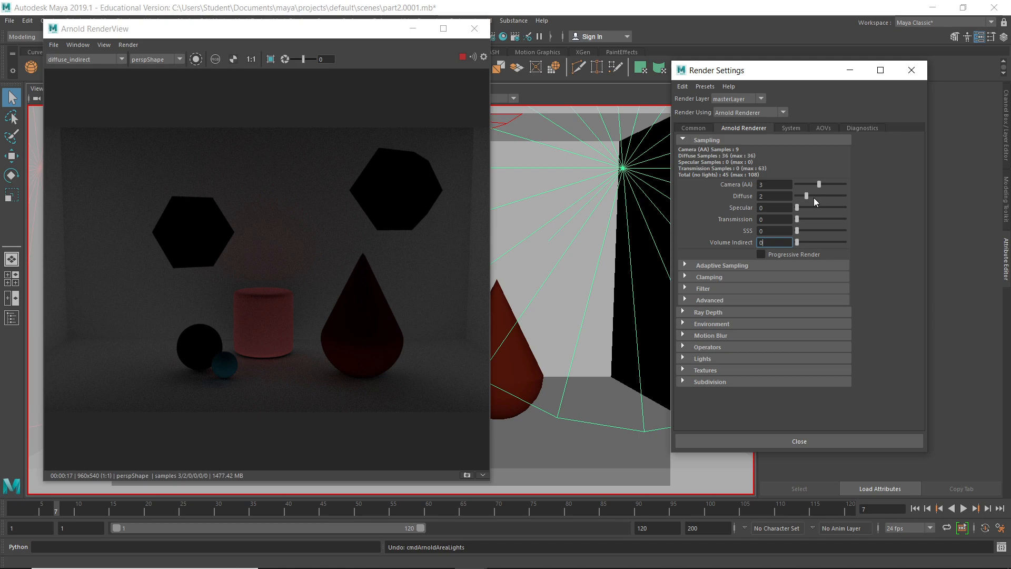
Set the Specular samples to 1 and, with the specular_direct pass displayed, the Camera (AA) samples to 5
{"action": "left_click", "coordinate": [802, 206]}
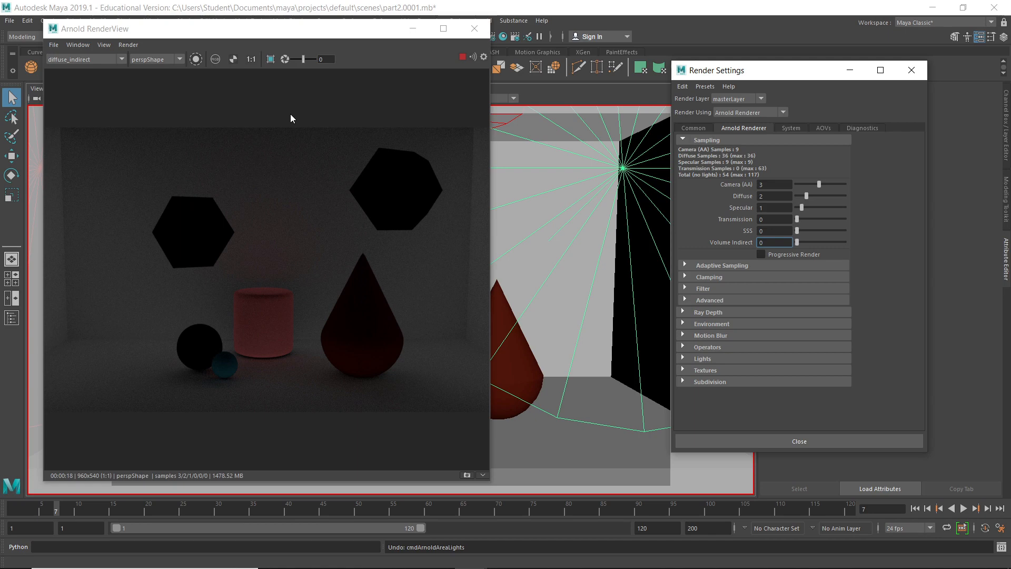
{"action": "left_click", "coordinate": [73, 57]}
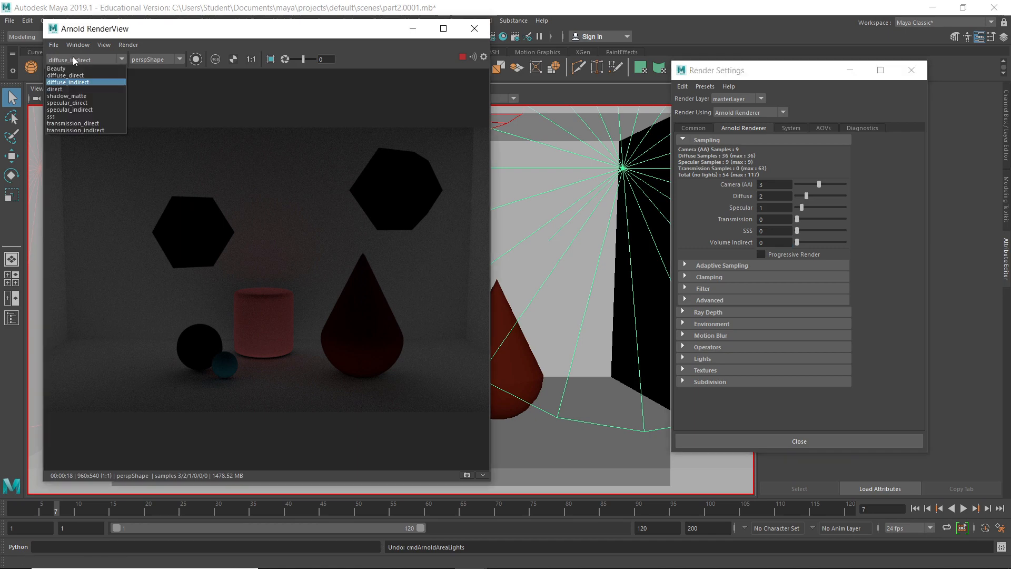
{"action": "left_click", "coordinate": [79, 103]}
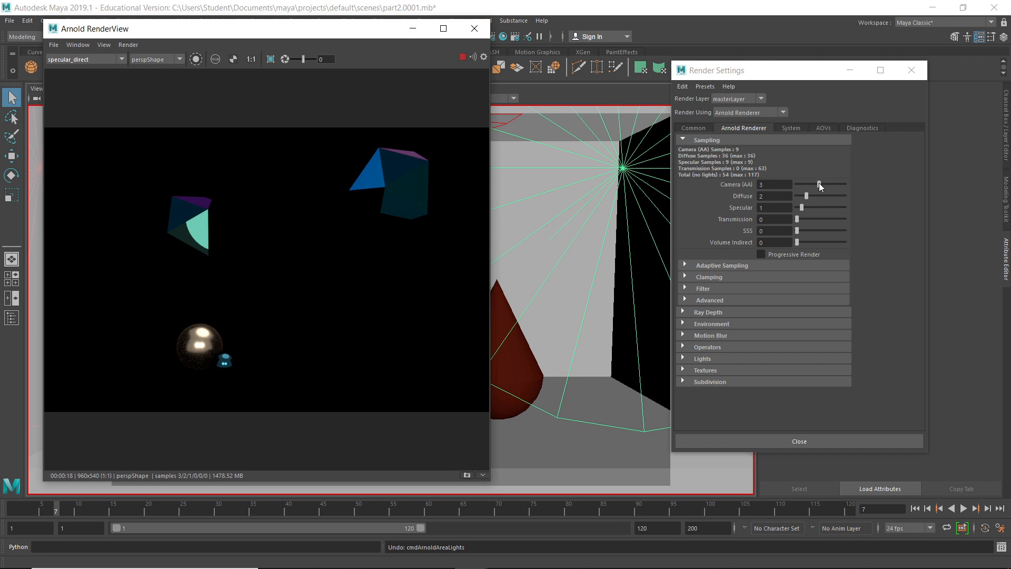
{"action": "left_click_drag", "start_coordinate": [819, 182], "coordinate": [827, 186]}
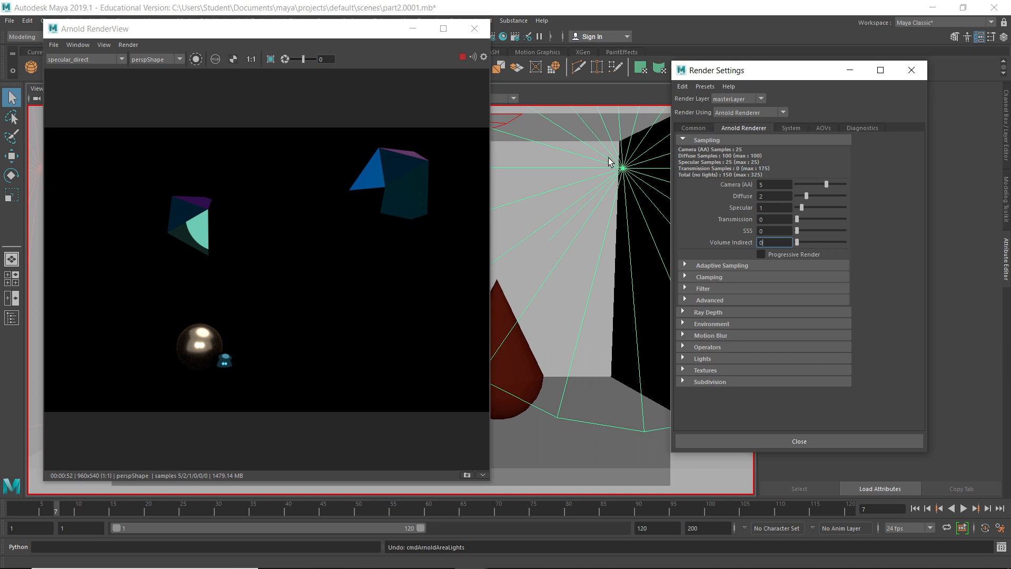
Switch the render back to the diffuse_indirect pass and lower the Diffuse samples to 1
{"action": "left_click", "coordinate": [75, 60]}
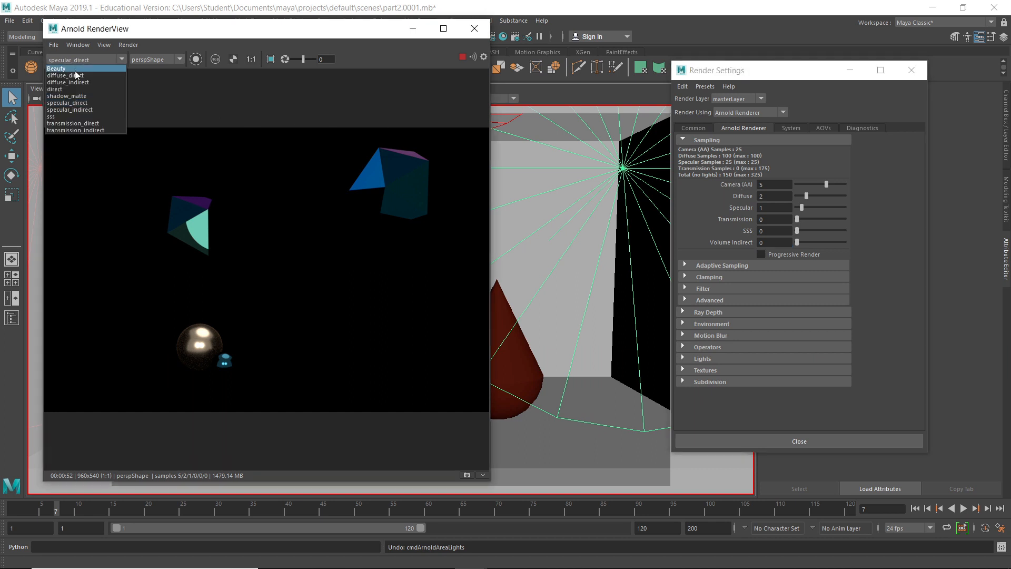
{"action": "left_click", "coordinate": [82, 82]}
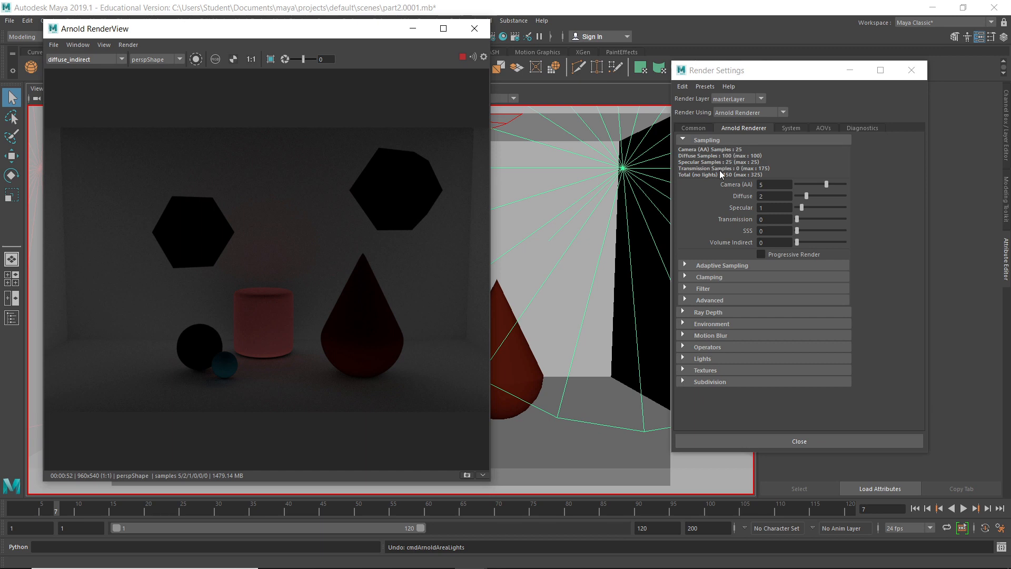
{"action": "left_click", "coordinate": [805, 195]}
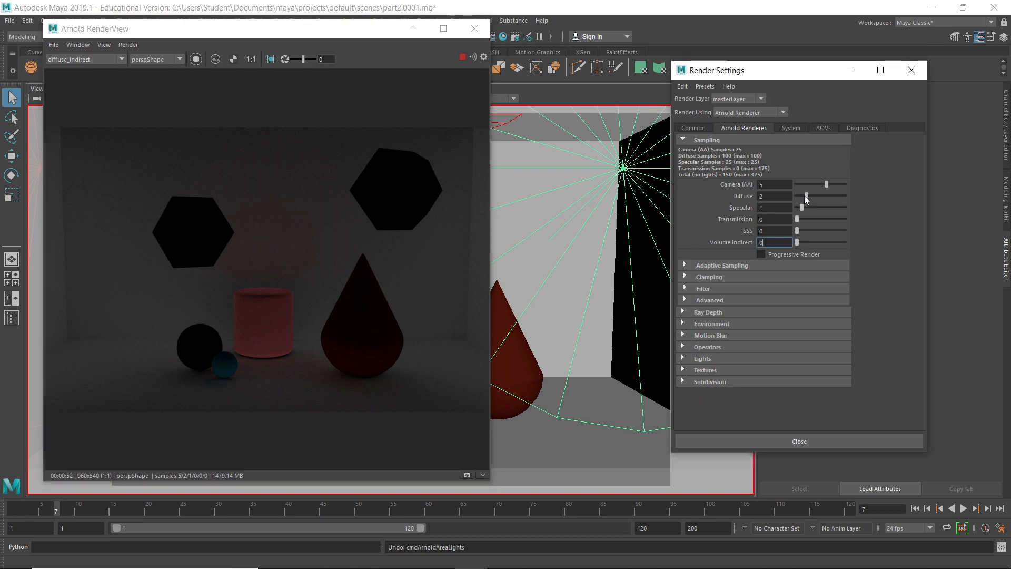
{"action": "left_click_drag", "start_coordinate": [804, 195], "coordinate": [801, 195]}
Set the SSS and Transmission samples to 1 and display the transmission_indirect pass of the render
{"action": "left_click", "coordinate": [800, 230]}
{"action": "left_click", "coordinate": [800, 219]}
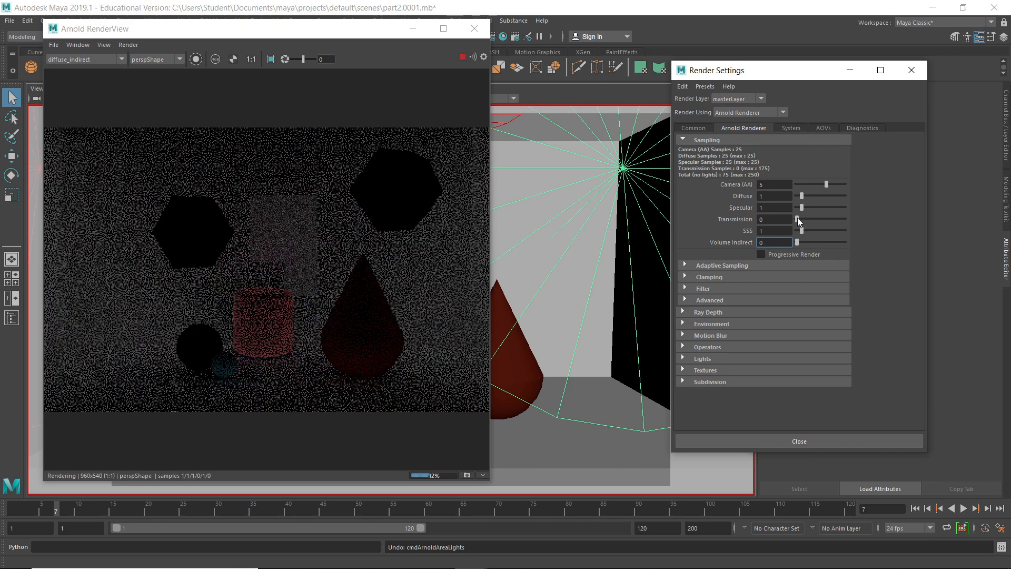
{"action": "left_click", "coordinate": [95, 58]}
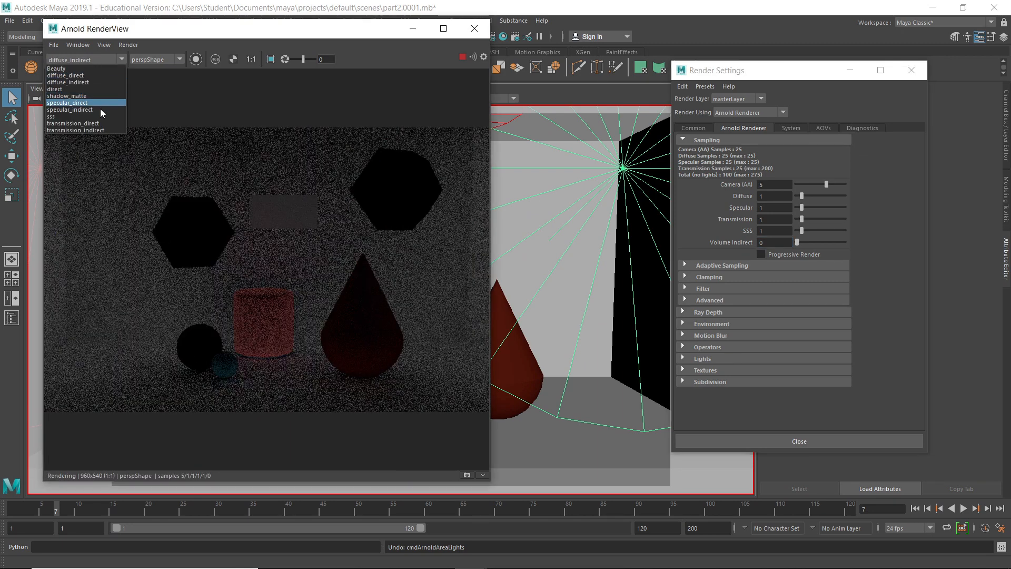
{"action": "left_click", "coordinate": [104, 130]}
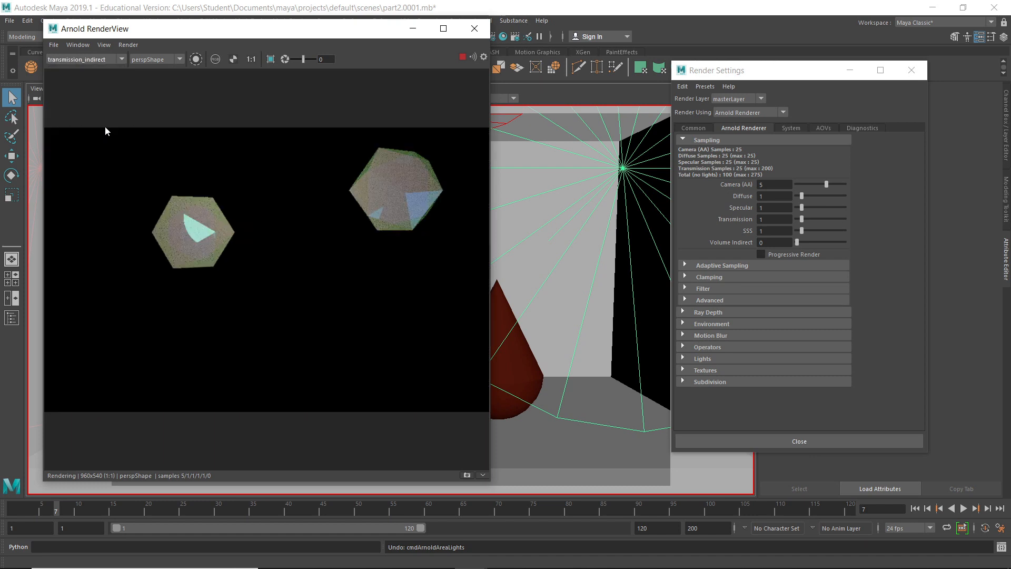